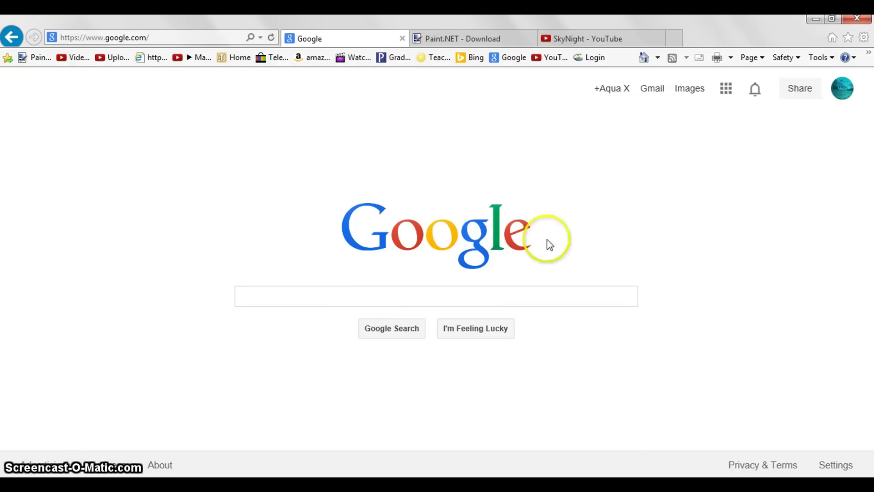
Search Google Images for 'mythical creatures' using the autocomplete suggestion.
{"action": "left_click", "coordinate": [683, 90]}
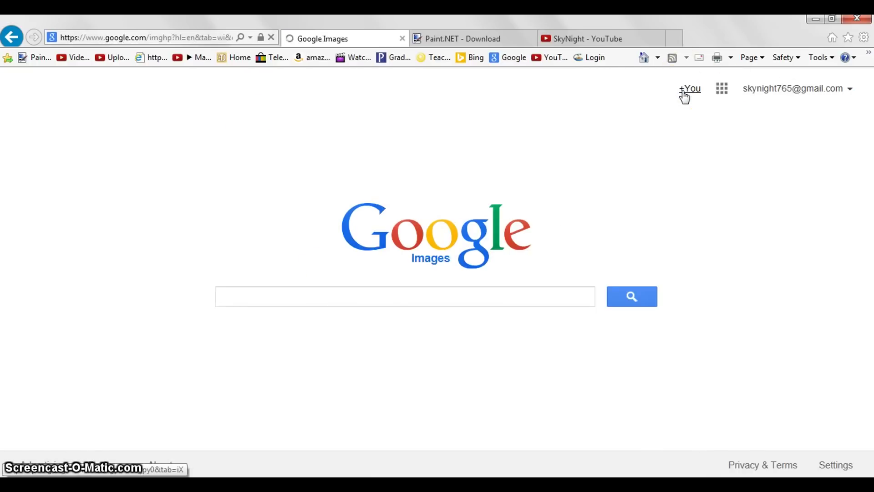
{"action": "left_click", "coordinate": [460, 291]}
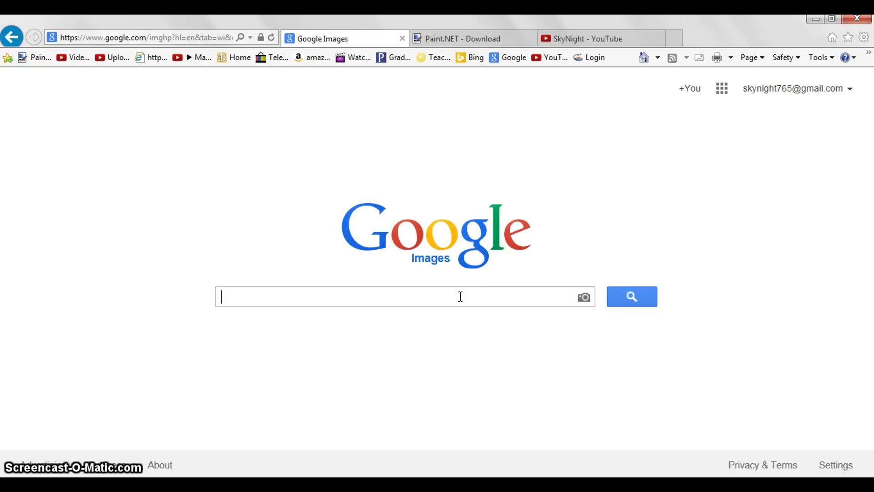
{"action": "type", "text": "Ni"}
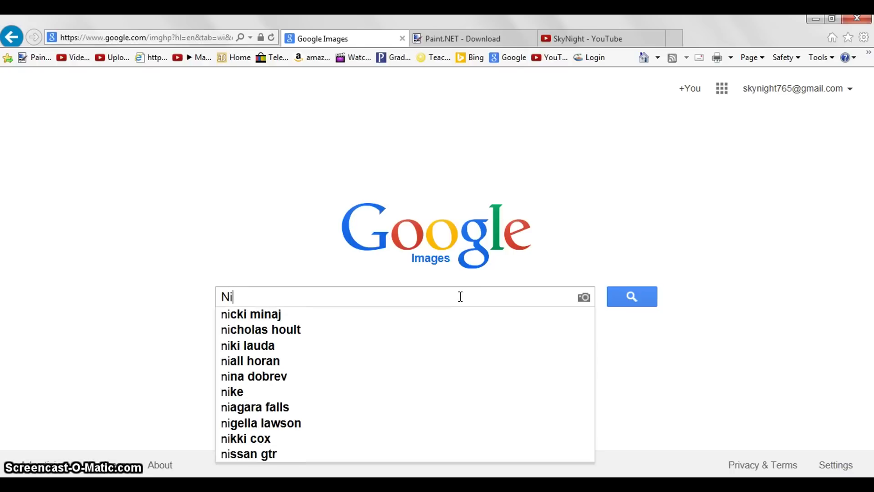
{"action": "type", "text": "ght"}
{"action": "key", "text": "BackSpace"}
{"action": "key", "text": "BackSpace"}
{"action": "key", "text": "BackSpace"}
{"action": "key", "text": "BackSpace"}
{"action": "key", "text": "BackSpace"}
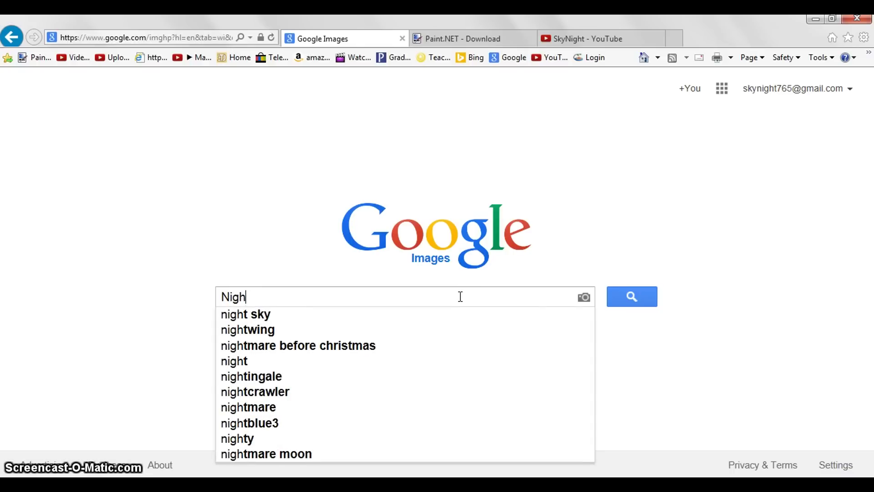
{"action": "type", "text": "mythical"}
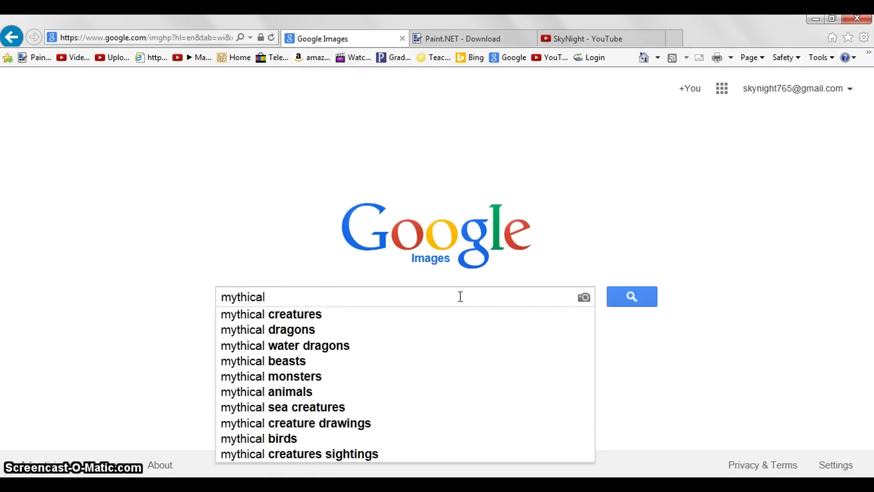
{"action": "key", "text": "Down"}
{"action": "key", "text": "Return"}
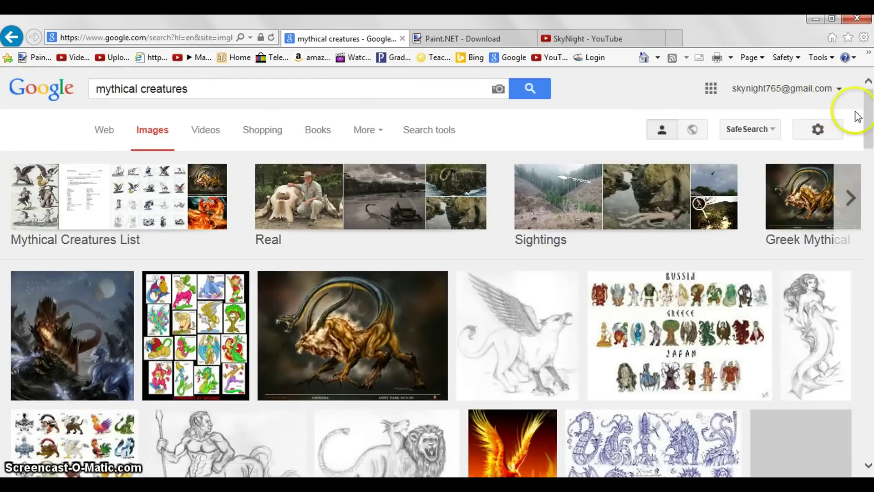
Scroll the mythical creatures results and open the Fire & Ice dragon picture preview.
{"action": "left_click_drag", "start_coordinate": [868, 108], "coordinate": [869, 145]}
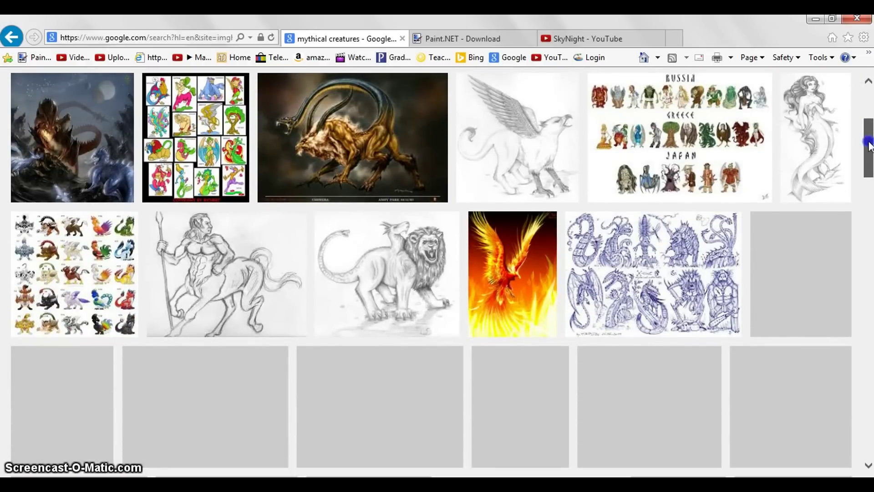
{"action": "left_click_drag", "start_coordinate": [869, 145], "coordinate": [871, 110]}
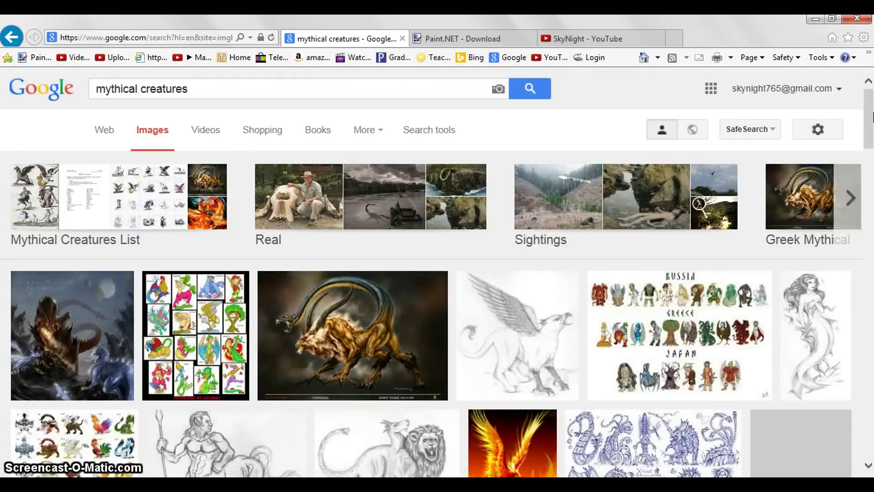
{"action": "left_click_drag", "start_coordinate": [870, 144], "coordinate": [871, 142]}
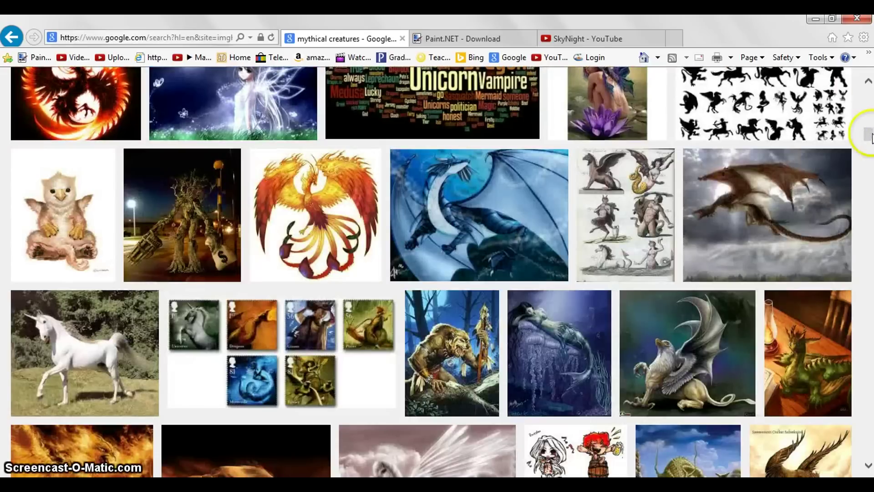
{"action": "left_click_drag", "start_coordinate": [871, 139], "coordinate": [872, 147]}
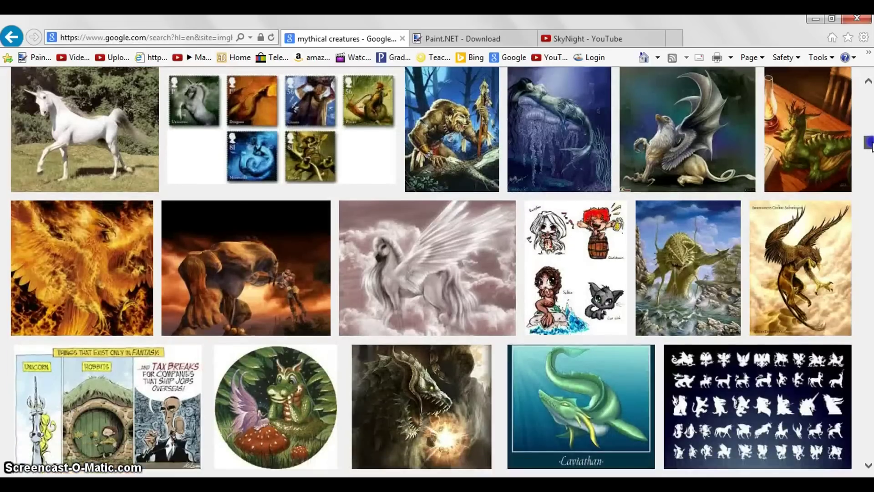
{"action": "left_click_drag", "start_coordinate": [871, 145], "coordinate": [871, 151]}
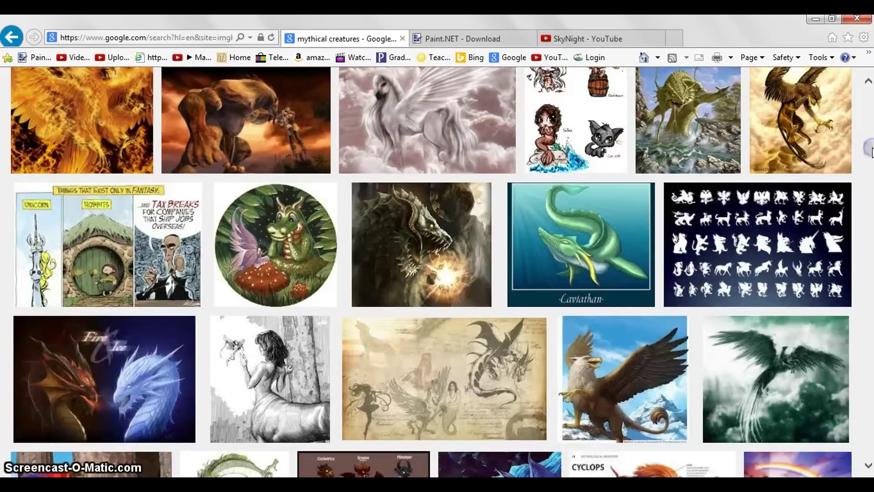
{"action": "left_click", "coordinate": [91, 357]}
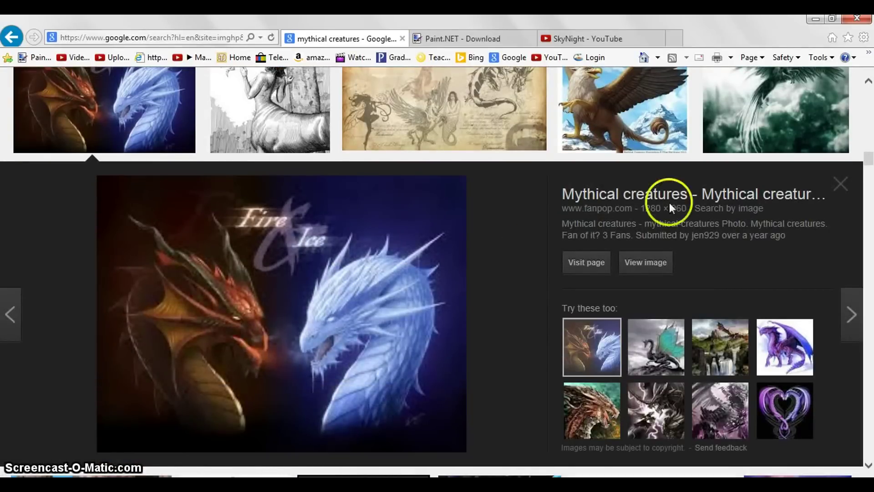
{"action": "left_click", "coordinate": [840, 183]}
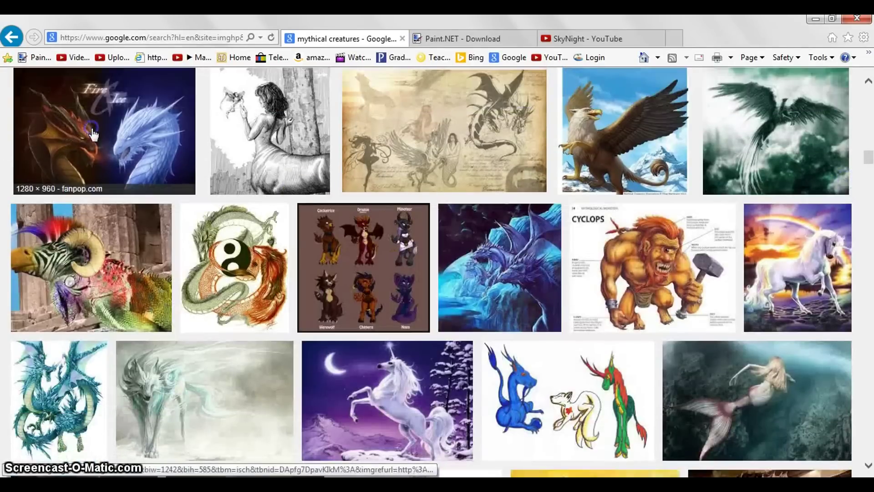
{"action": "left_click", "coordinate": [93, 134]}
Save the Fire & Ice dragon picture as a JPEG in the Pictures library.
{"action": "right_click", "coordinate": [263, 294]}
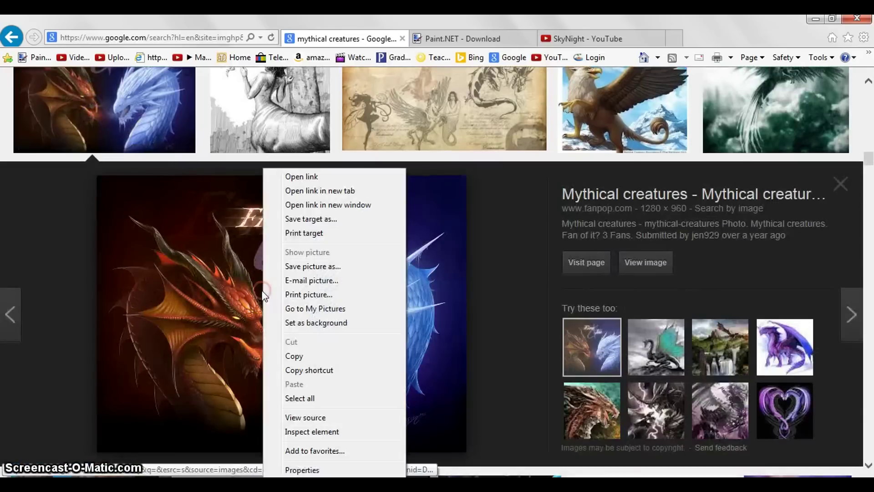
{"action": "left_click", "coordinate": [294, 265]}
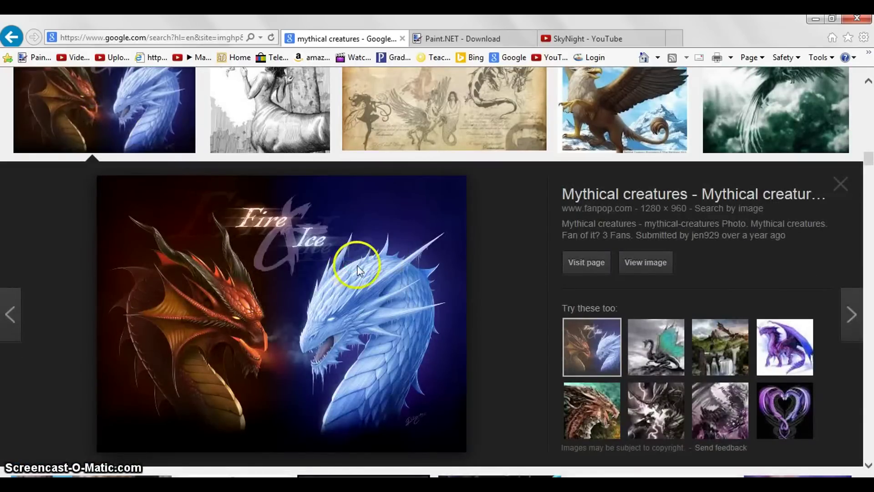
{"action": "left_click", "coordinate": [337, 300]}
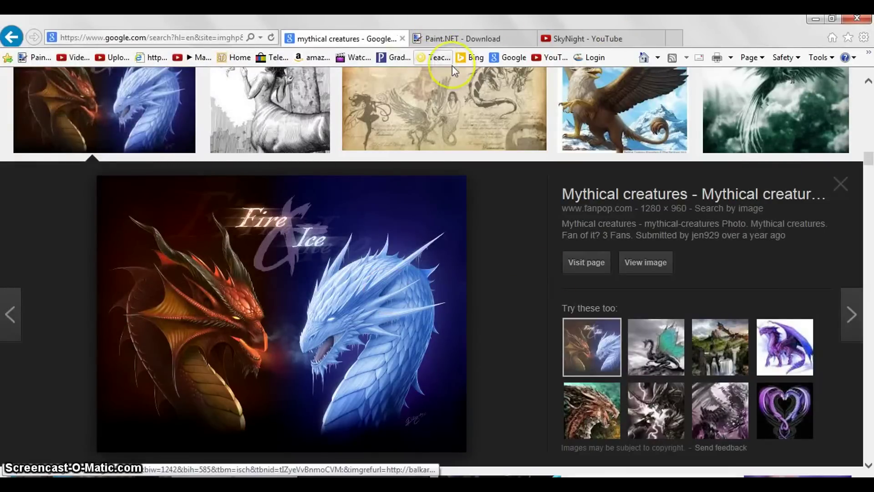
{"action": "left_click", "coordinate": [443, 38]}
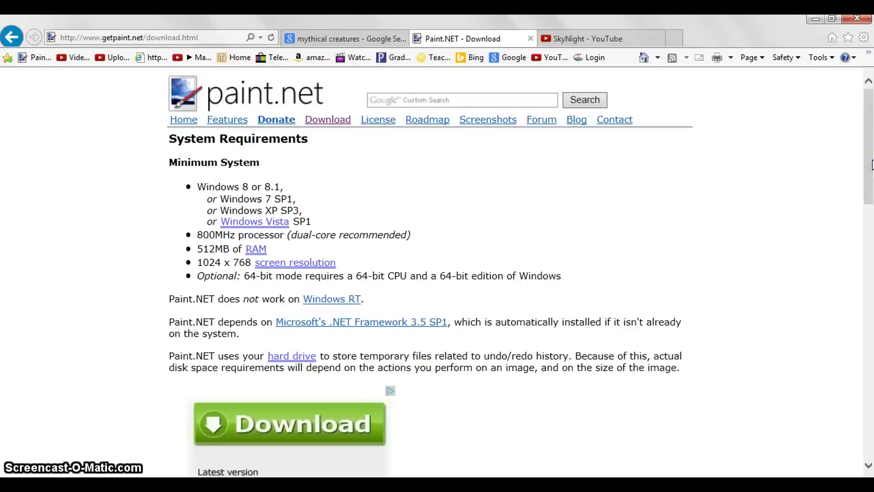
Scroll the getpaint.net download page, then bring forward Paint.NET's blank 800 × 600 canvas.
{"action": "mouse_move", "coordinate": [872, 164]}
{"action": "left_mouse_down"}
{"action": "mouse_move", "coordinate": [871, 258]}
{"action": "mouse_move", "coordinate": [870, 164]}
{"action": "left_mouse_up"}
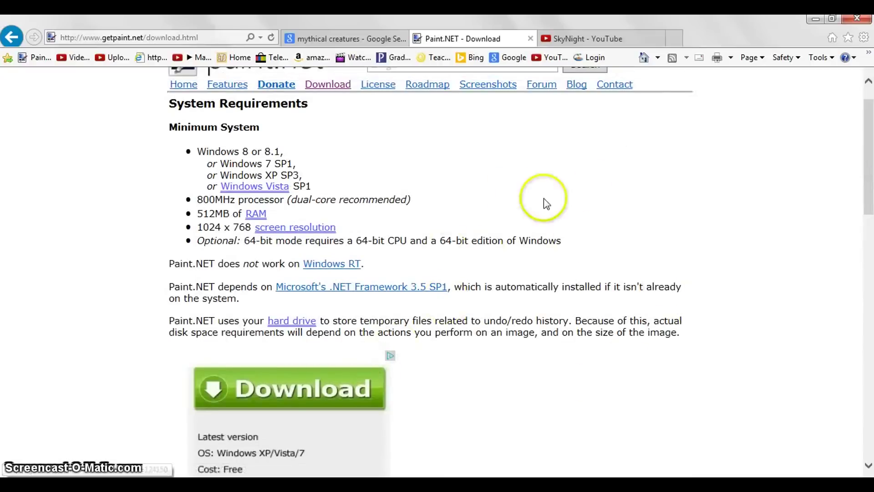
{"action": "scroll", "coordinate": [834, 285], "scroll_direction": "up", "scroll_amount": 1}
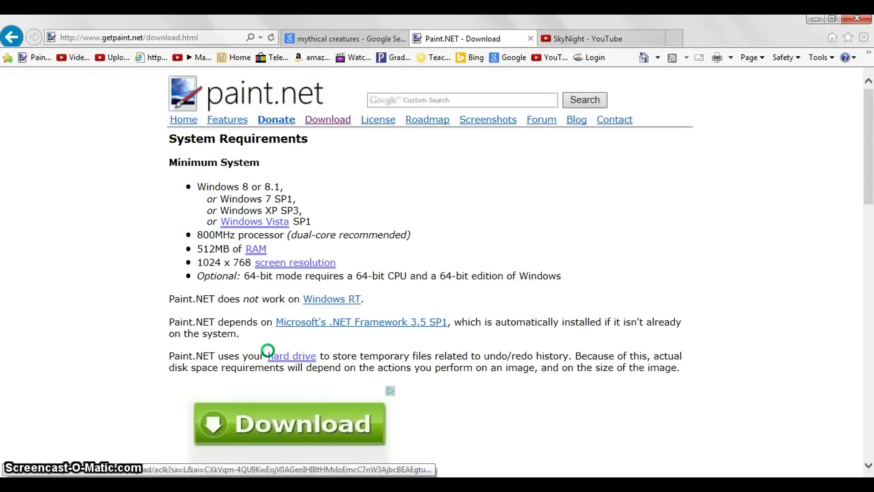
{"action": "left_click", "coordinate": [398, 455]}
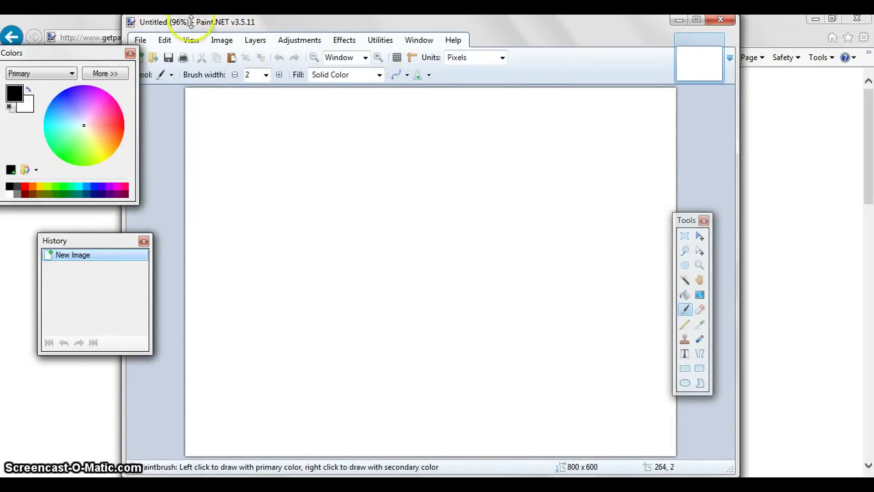
Open the 1280 × 960 Mythical creatures Fire & Ice dragon JPEG from Pictures.
{"action": "left_click", "coordinate": [140, 40]}
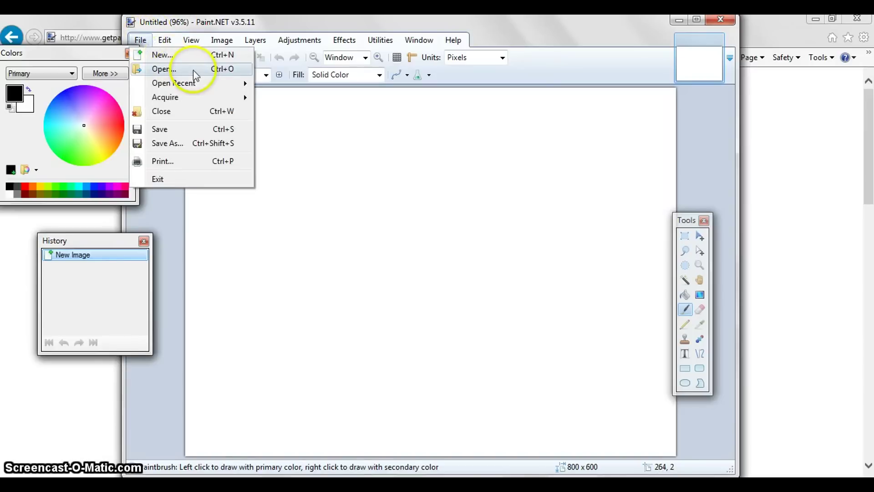
{"action": "left_click", "coordinate": [193, 71]}
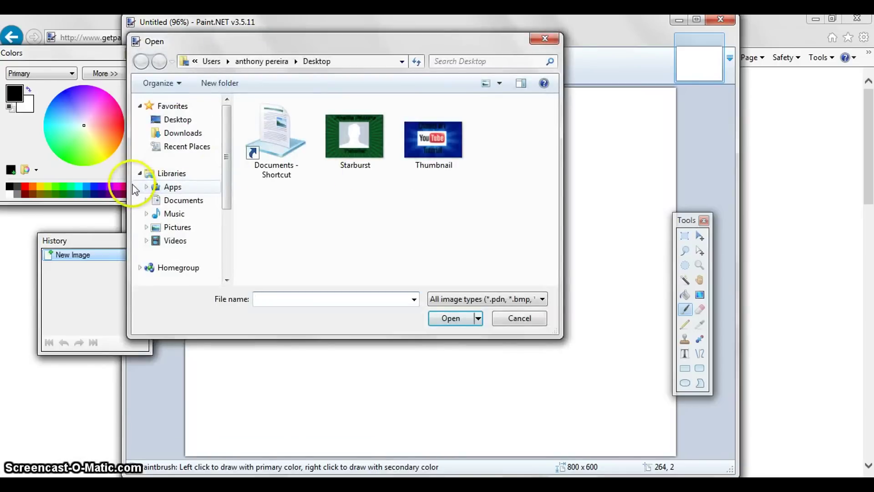
{"action": "left_click", "coordinate": [178, 228]}
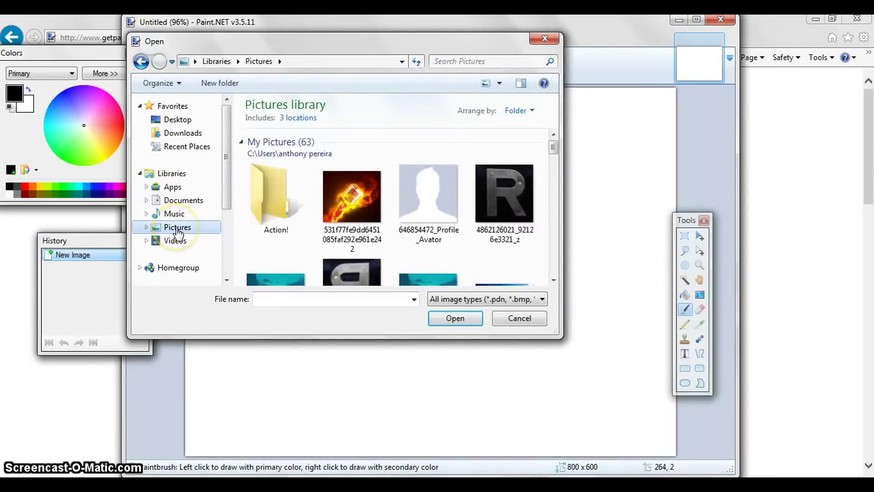
{"action": "left_click_drag", "start_coordinate": [553, 147], "coordinate": [558, 230]}
{"action": "double_click", "coordinate": [338, 176]}
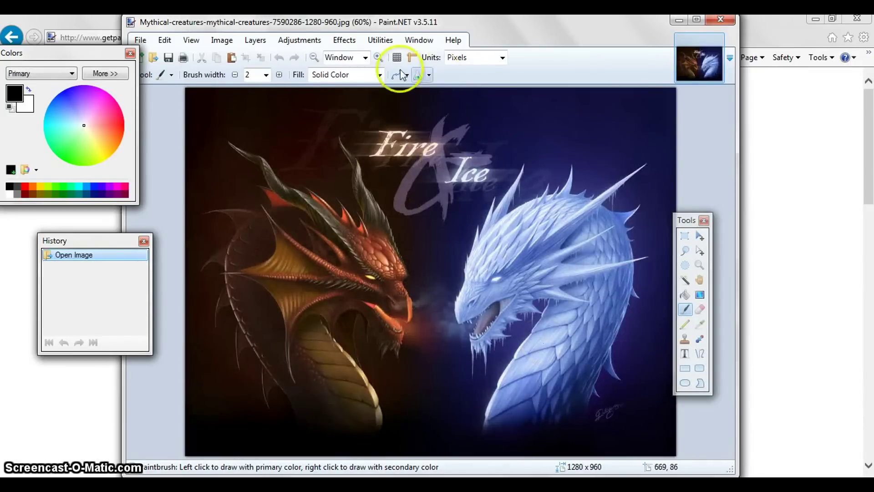
{"action": "left_click", "coordinate": [221, 40]}
Resize the dragon image to 800 × 600 pixels by setting width 800, keeping aspect ratio.
{"action": "left_click", "coordinate": [233, 69]}
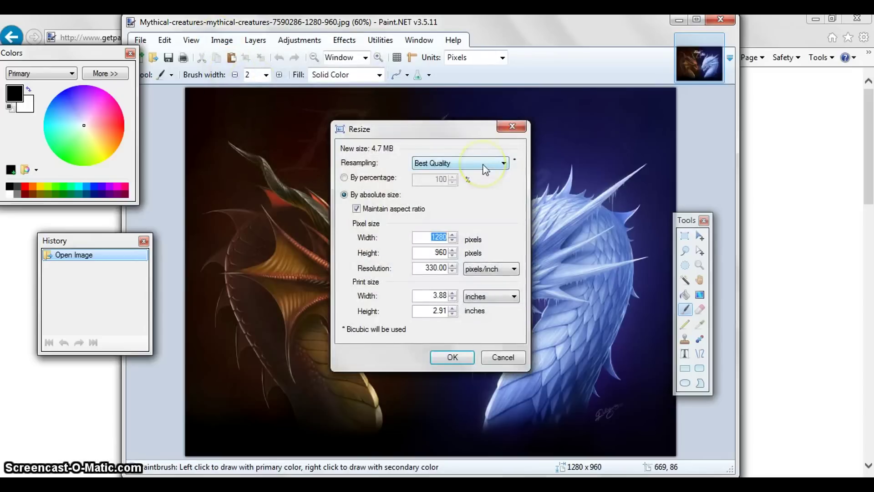
{"action": "key", "text": "BackSpace"}
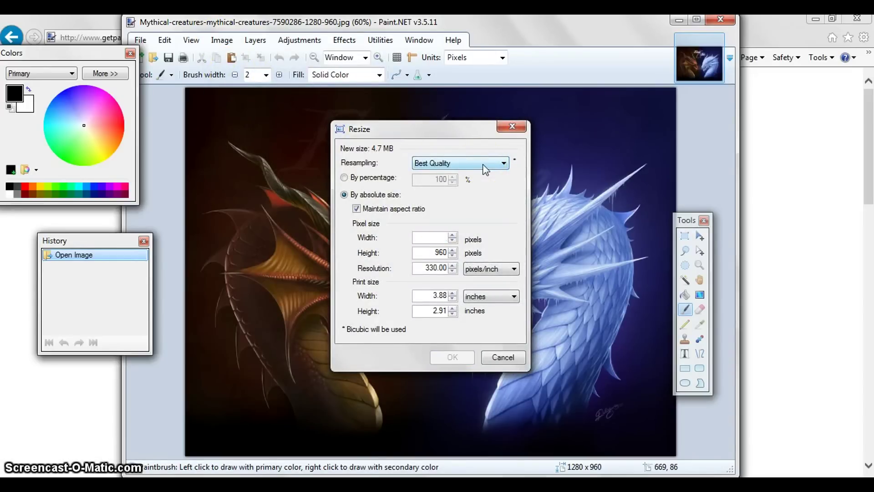
{"action": "type", "text": "8000"}
{"action": "key", "text": "BackSpace"}
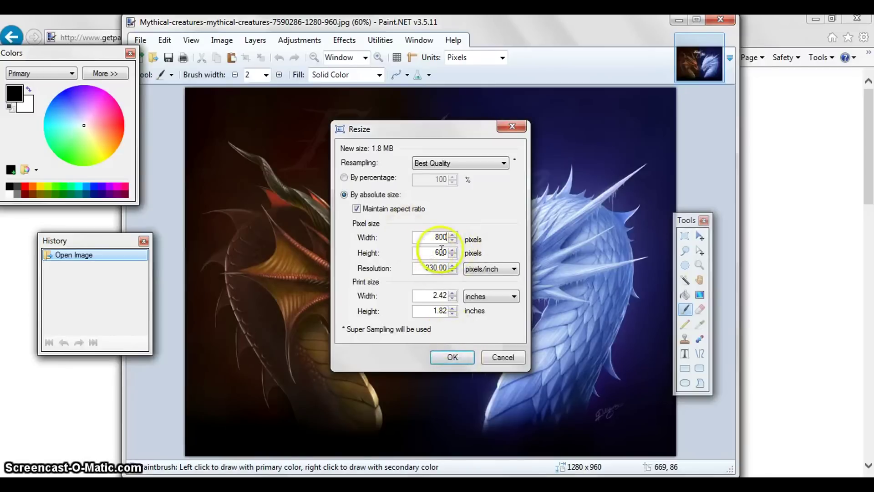
{"action": "left_click", "coordinate": [452, 358]}
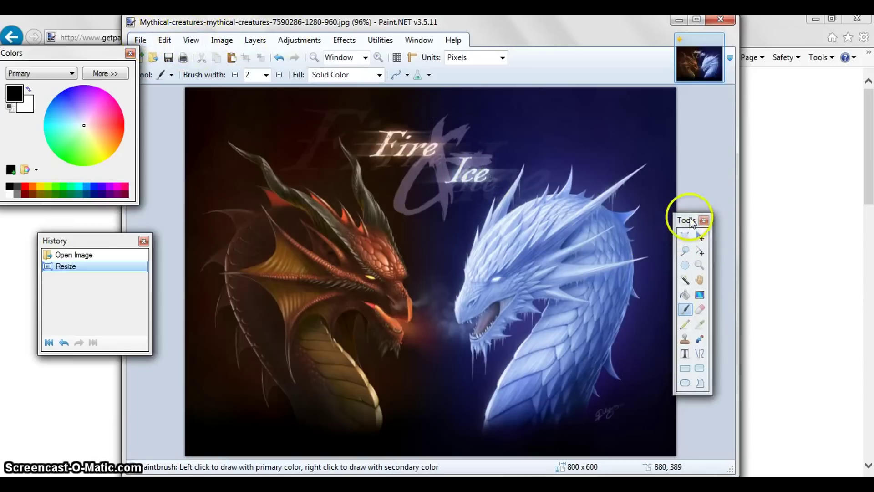
Type 'SkyNight' with the Text tool near the bottom of the dragon picture.
{"action": "left_click", "coordinate": [685, 354]}
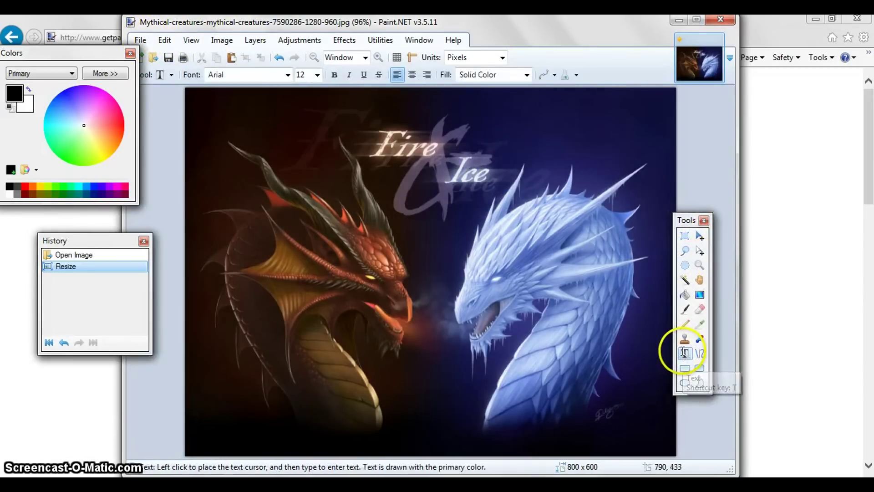
{"action": "left_click", "coordinate": [317, 403]}
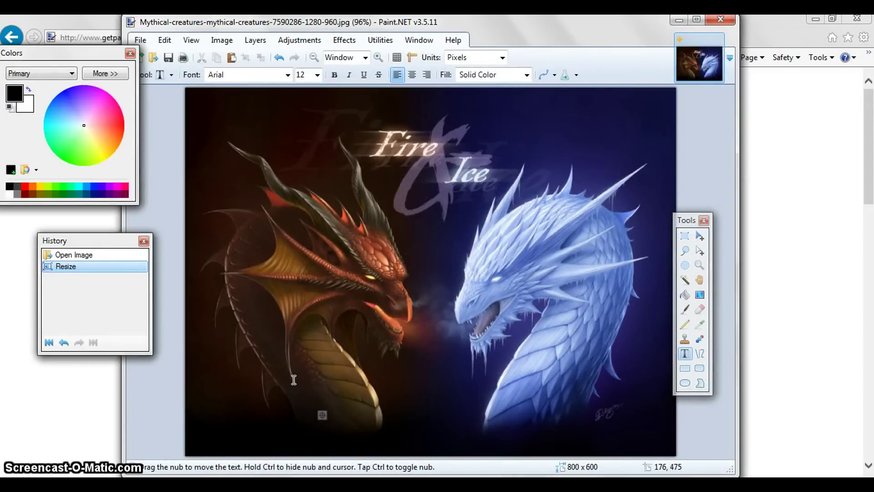
{"action": "type", "text": "HkyNu"}
{"action": "left_click_drag", "start_coordinate": [362, 414], "coordinate": [462, 426]}
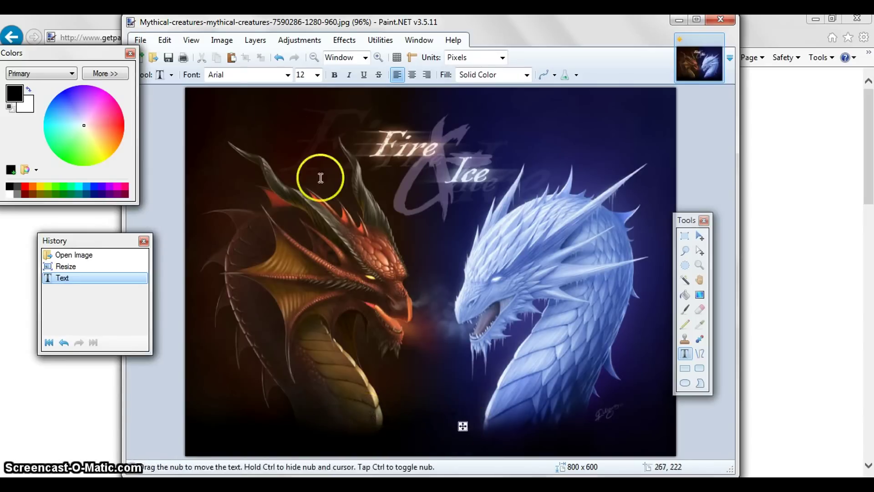
Make the SkyNight text Arial size 108 in red, positioned across the image bottom.
{"action": "left_click", "coordinate": [317, 75]}
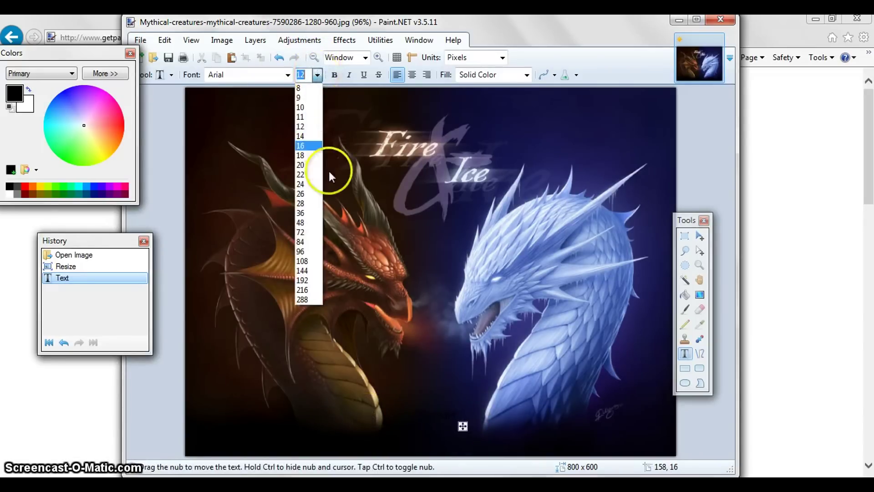
{"action": "left_click", "coordinate": [302, 261]}
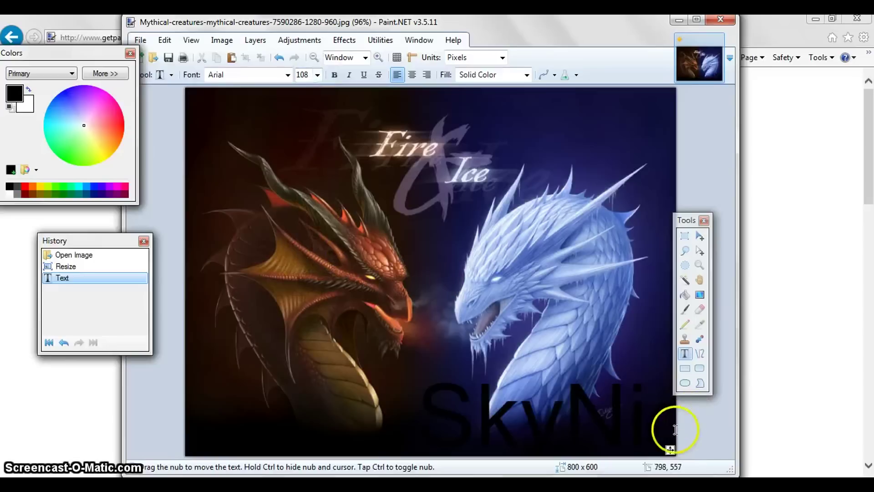
{"action": "left_click_drag", "start_coordinate": [668, 452], "coordinate": [512, 405]}
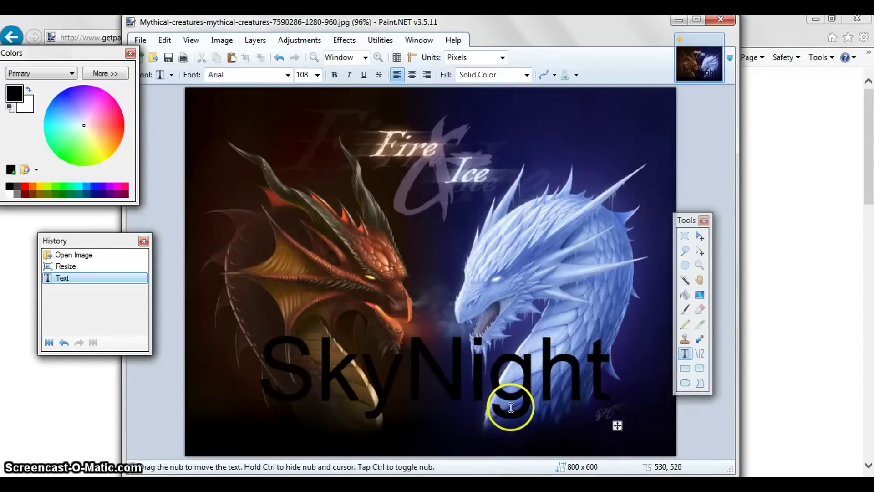
{"action": "left_click_drag", "start_coordinate": [89, 135], "coordinate": [117, 133]}
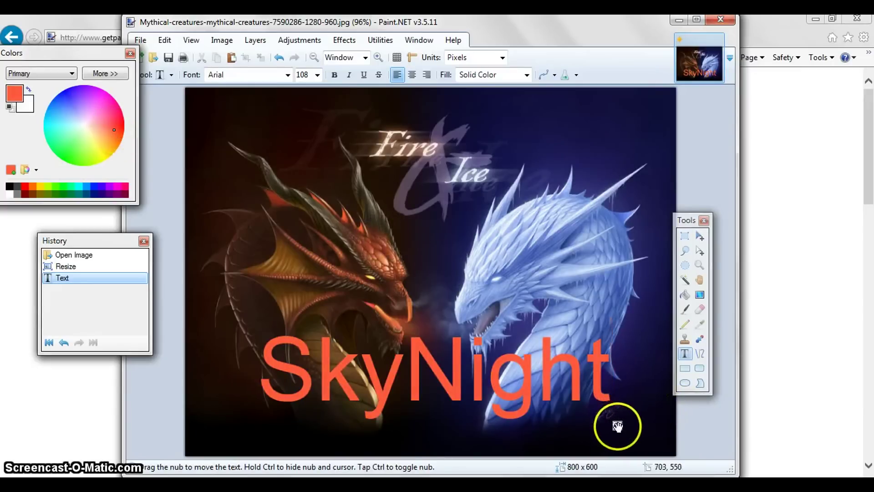
{"action": "left_click_drag", "start_coordinate": [620, 432], "coordinate": [612, 432]}
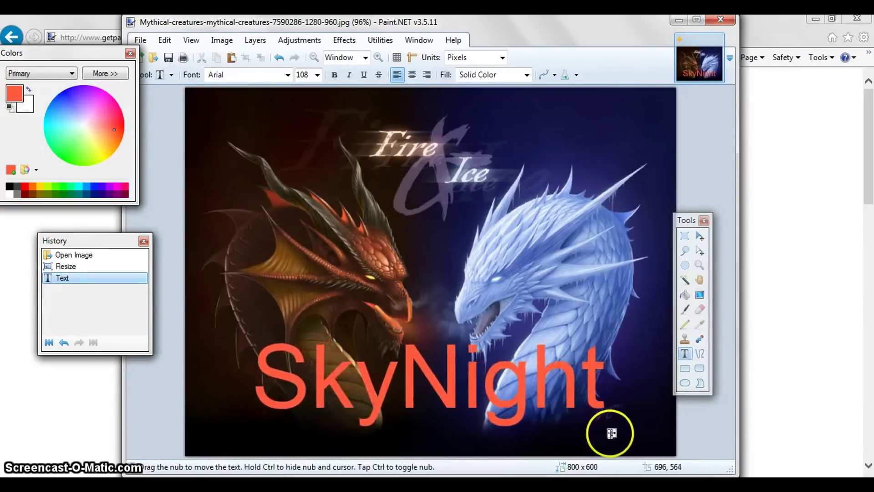
{"action": "left_click", "coordinate": [769, 46]}
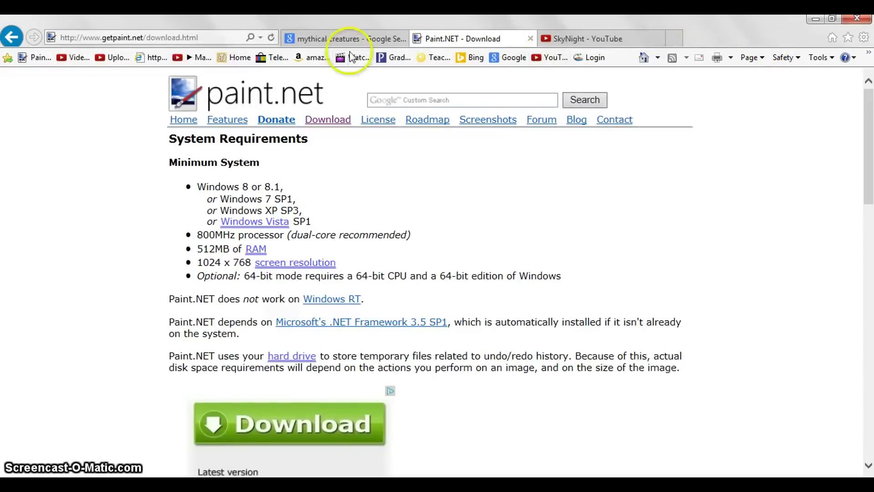
Run a Google search for 'dafont' in the mythical creatures tab.
{"action": "left_click", "coordinate": [344, 40]}
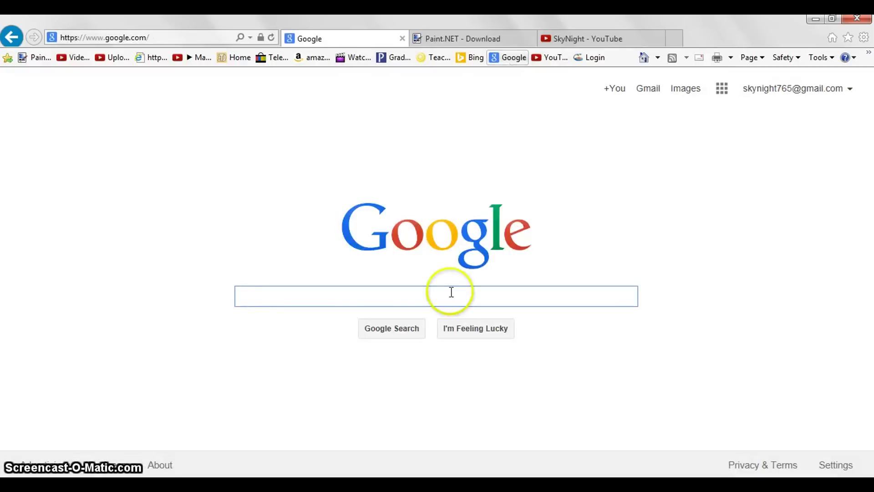
{"action": "type", "text": "dafont"}
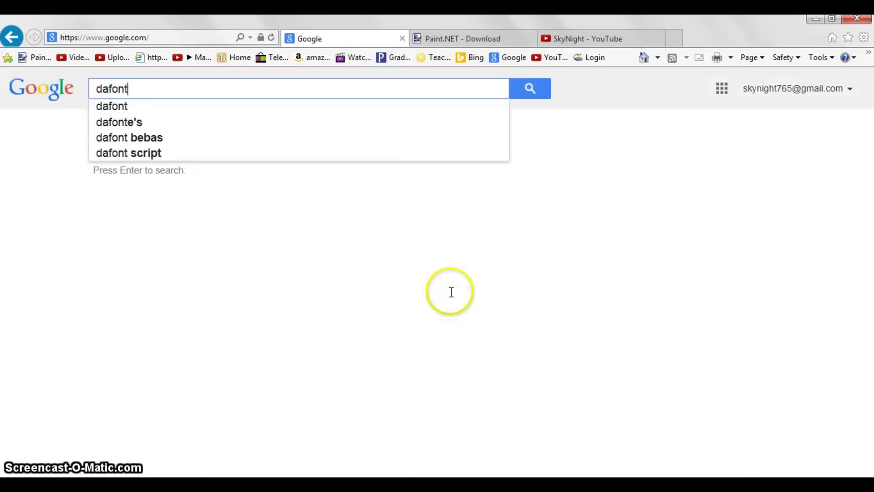
{"action": "key", "text": "Return"}
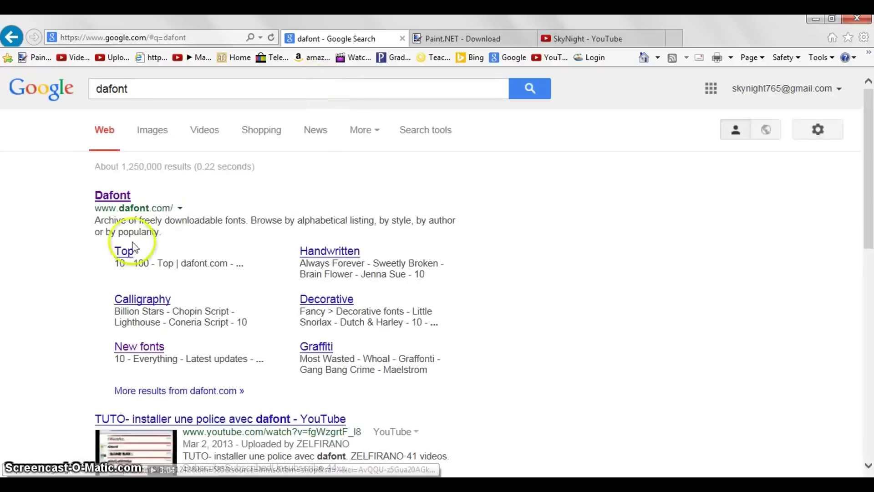
Open dafont.com from the results and scroll down to its Recently added fonts.
{"action": "left_click", "coordinate": [116, 196]}
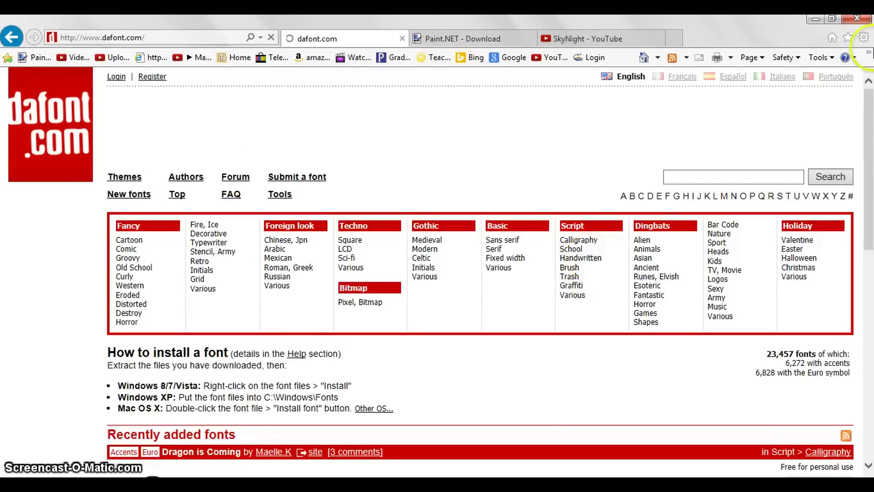
{"action": "left_click_drag", "start_coordinate": [870, 145], "coordinate": [774, 246]}
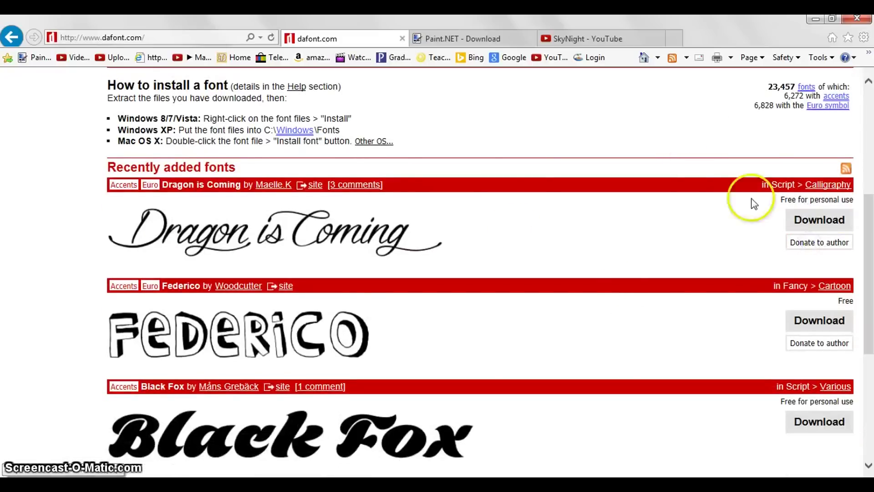
{"action": "left_click_drag", "start_coordinate": [871, 234], "coordinate": [870, 268]}
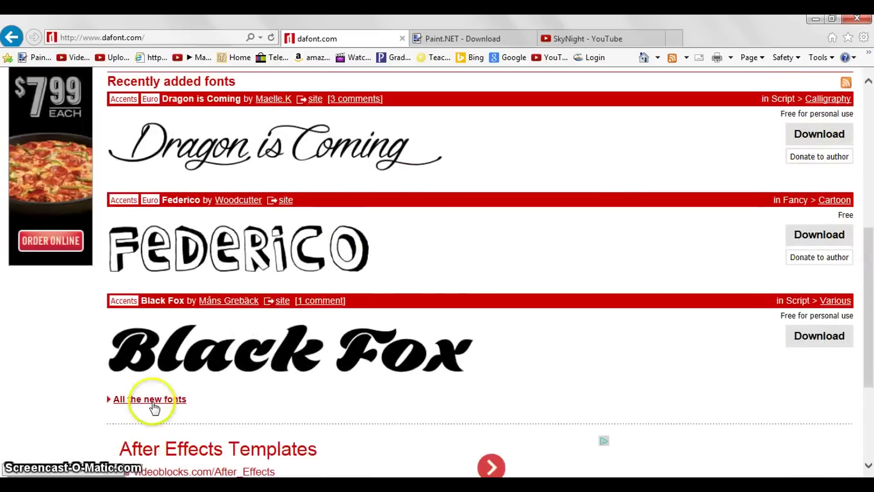
{"action": "mouse_move", "coordinate": [870, 246]}
{"action": "left_mouse_down"}
{"action": "mouse_move", "coordinate": [871, 292]}
{"action": "mouse_move", "coordinate": [870, 254]}
{"action": "left_mouse_up"}
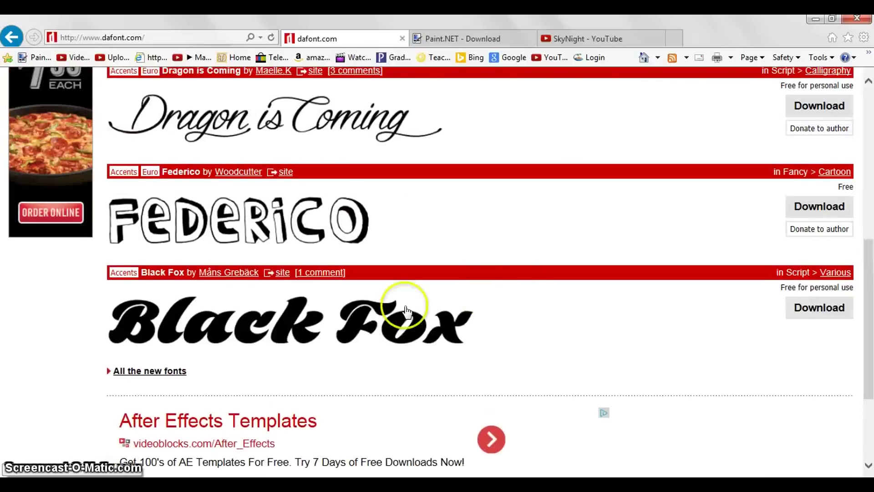